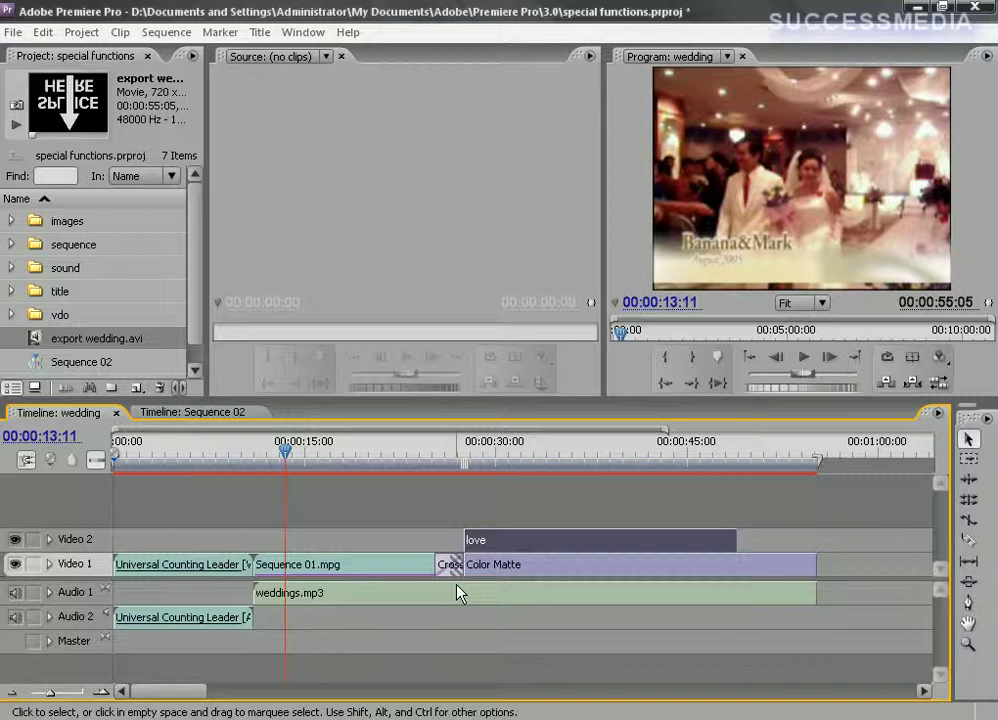
# Step: Start an audio-only export of the whole sequence to the Desktop via File > Export > Audio
pyautogui.click(13, 33)
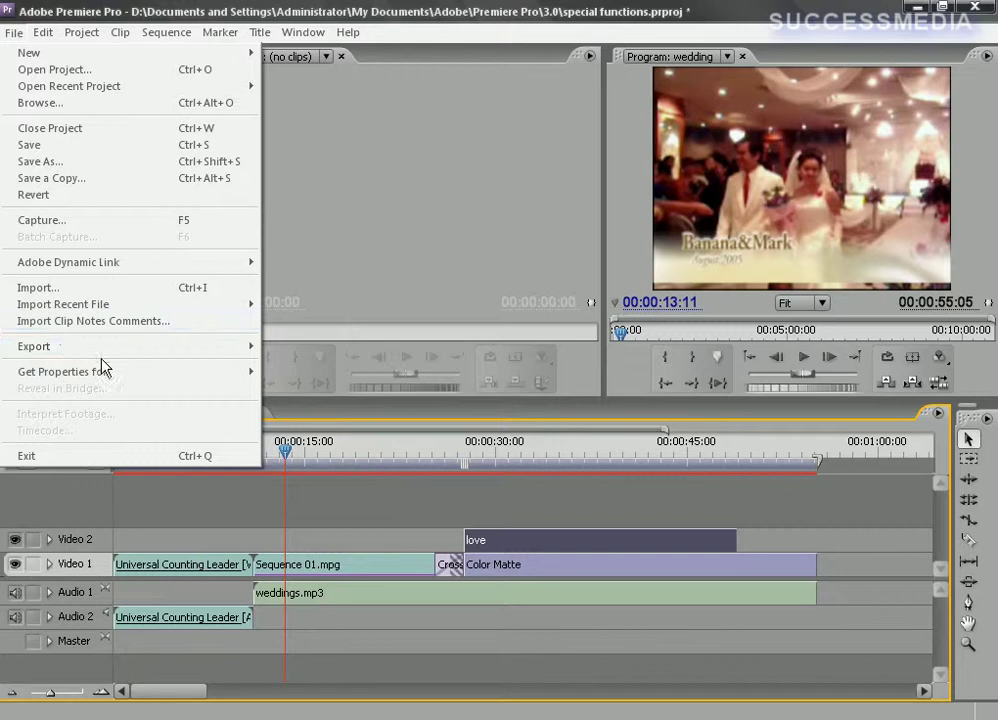
pyautogui.moveTo(230, 346)
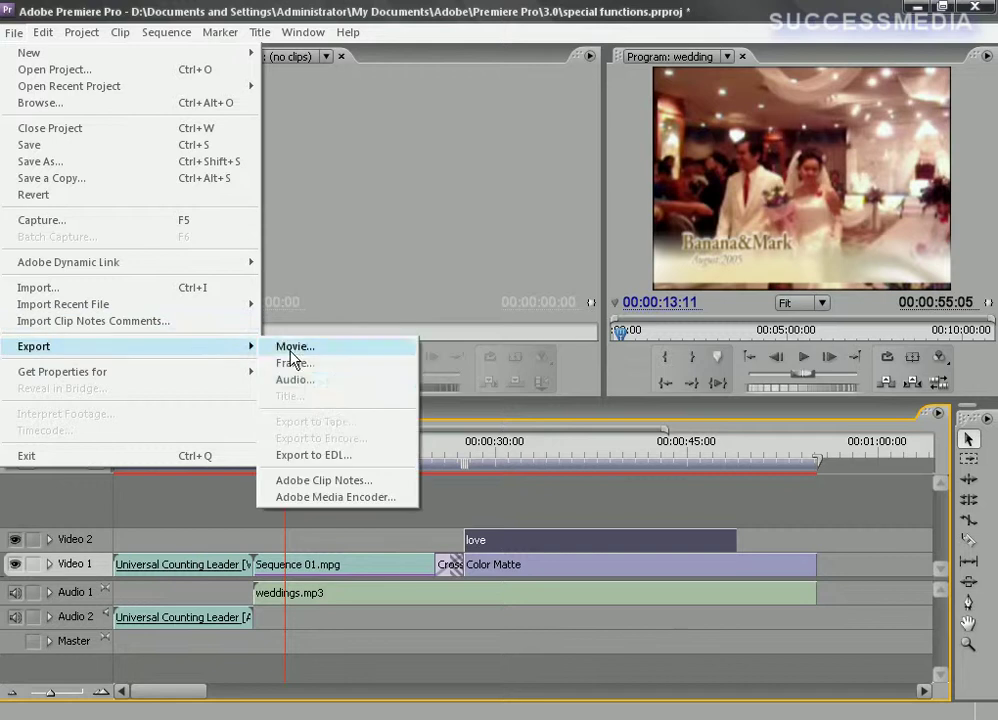
pyautogui.click(358, 381)
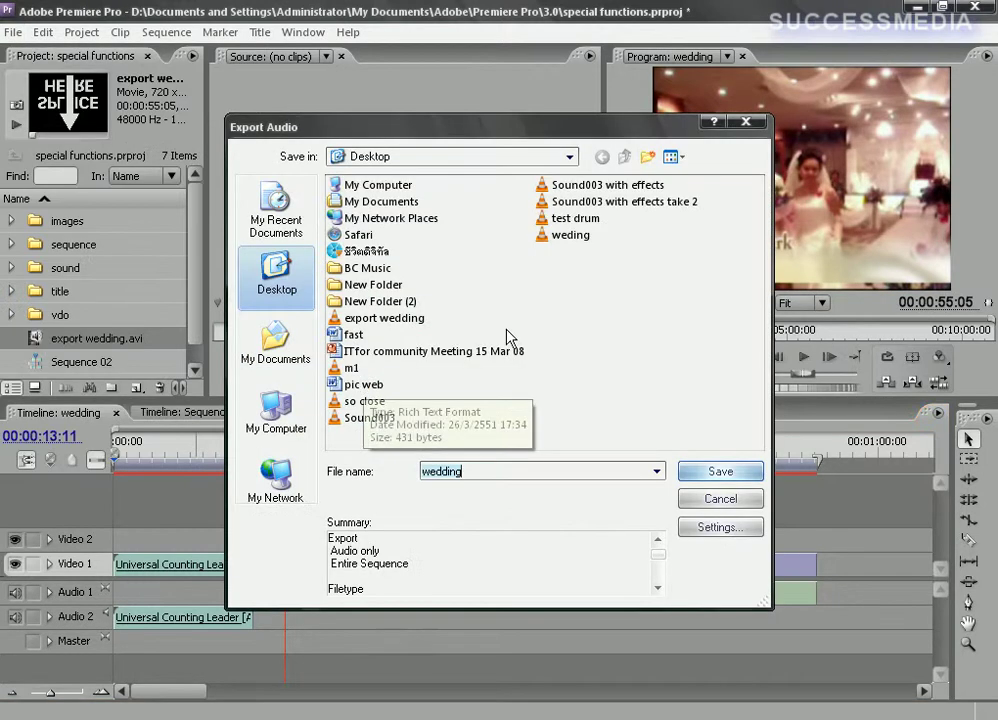
# Step: Append ' sound' to the file name so it reads 'wedding sound'
pyautogui.click(483, 473)
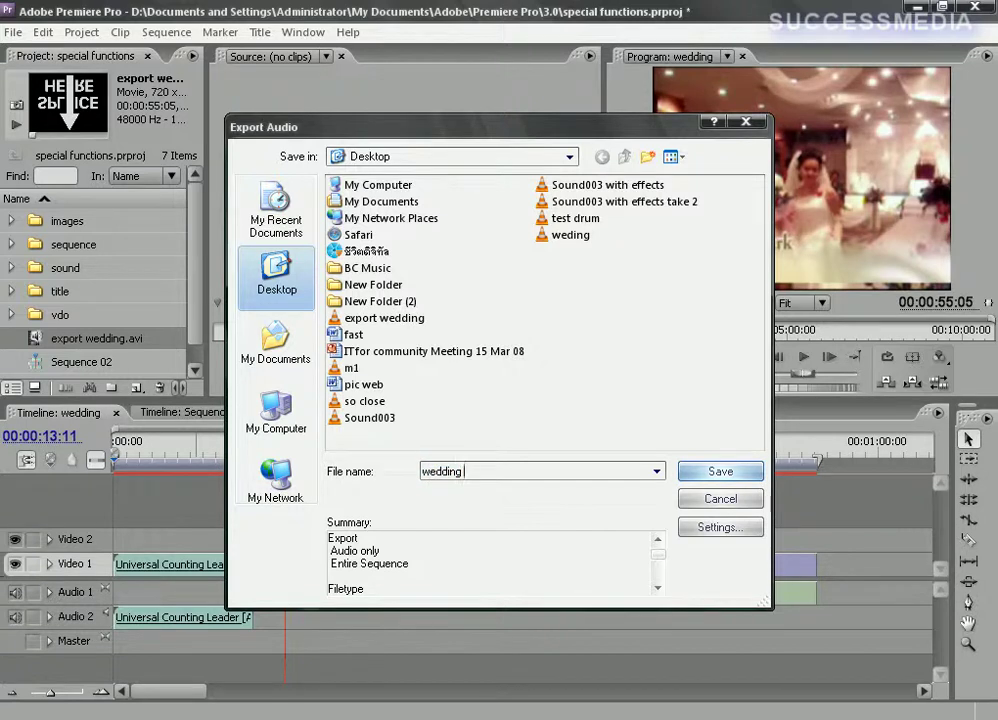
pyautogui.write('sound')
# Step: In Export Audio Settings, keep Windows Waveform file type, Entire Sequence range and Project embedding
pyautogui.click(722, 529)
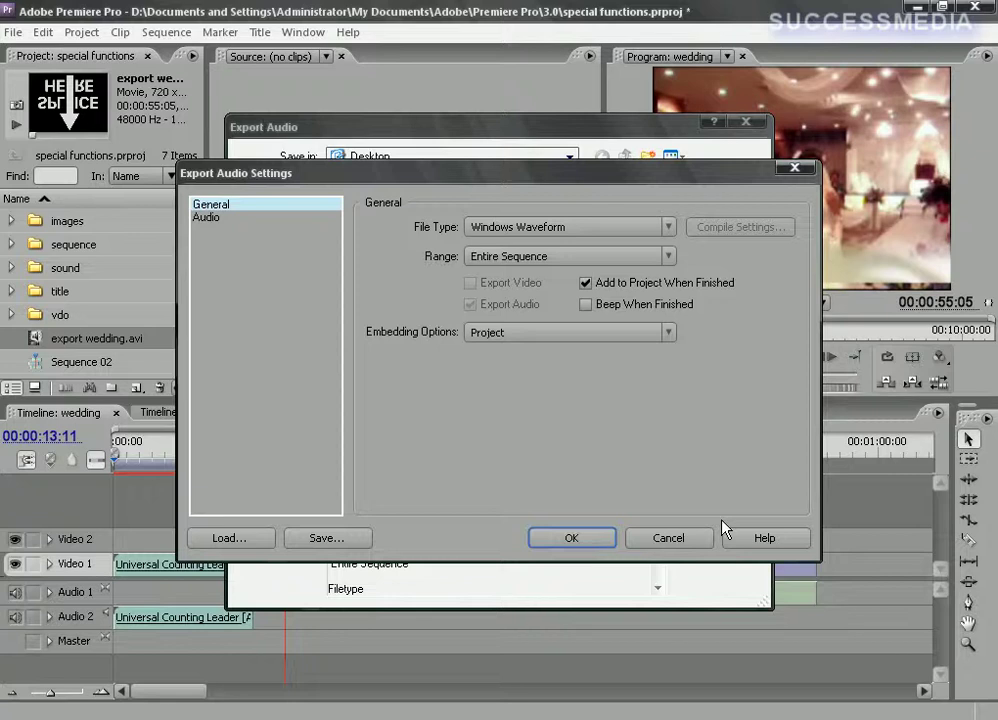
pyautogui.click(672, 227)
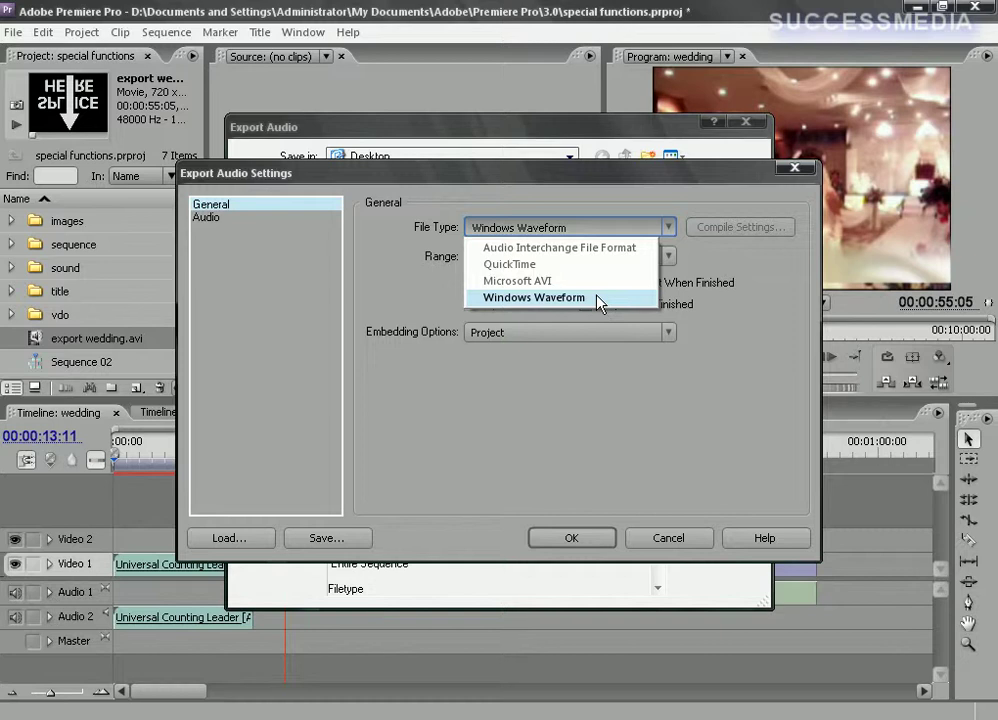
pyautogui.click(757, 341)
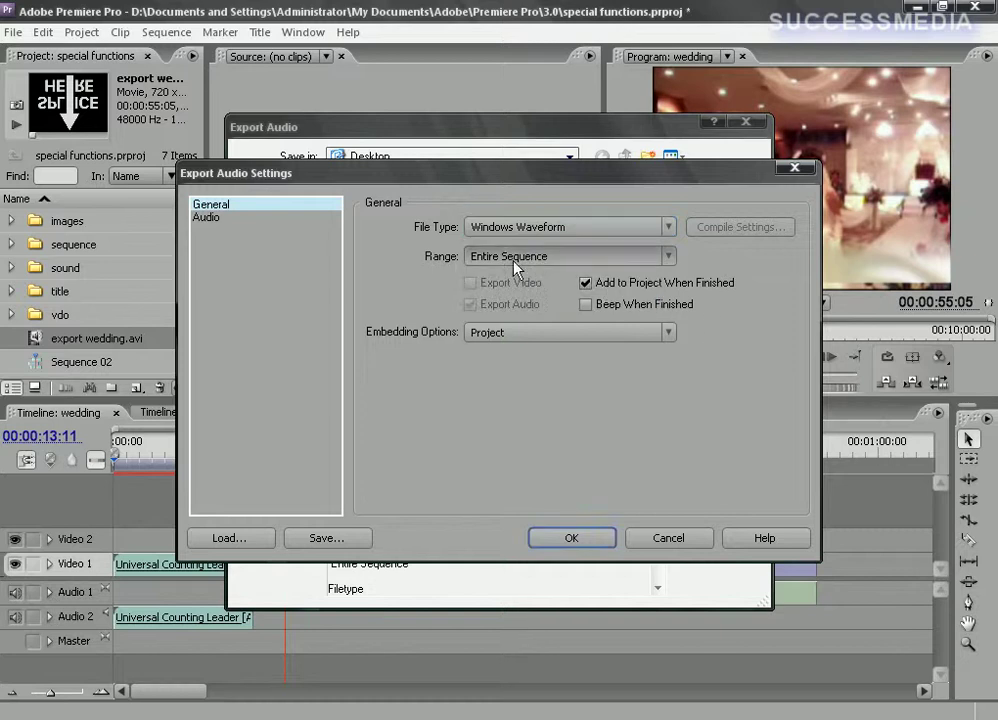
pyautogui.click(668, 258)
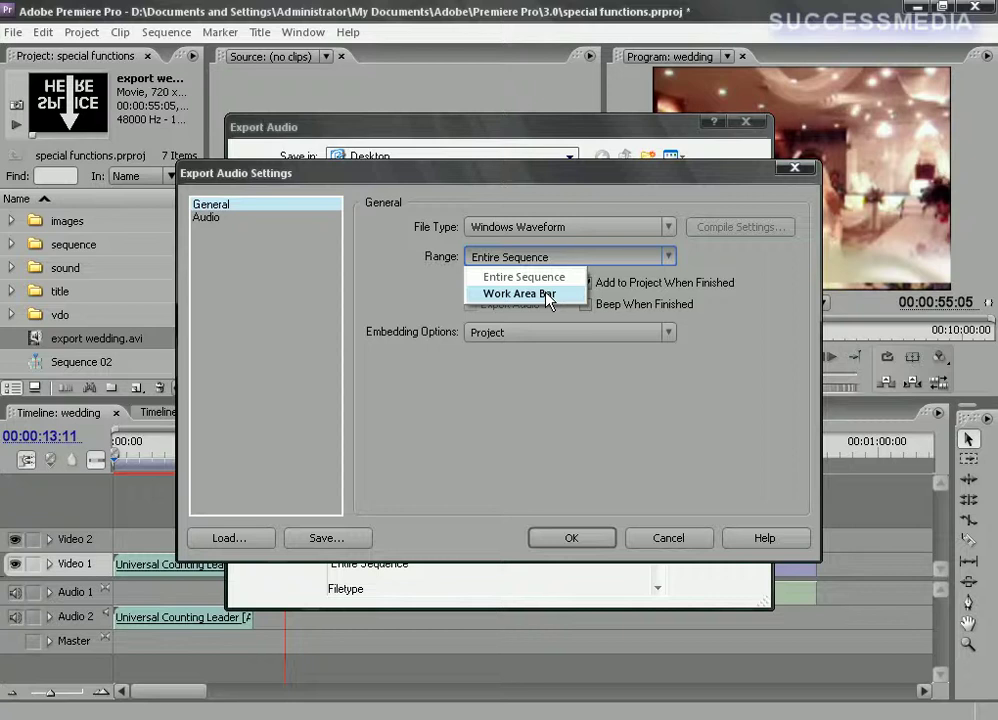
pyautogui.click(609, 414)
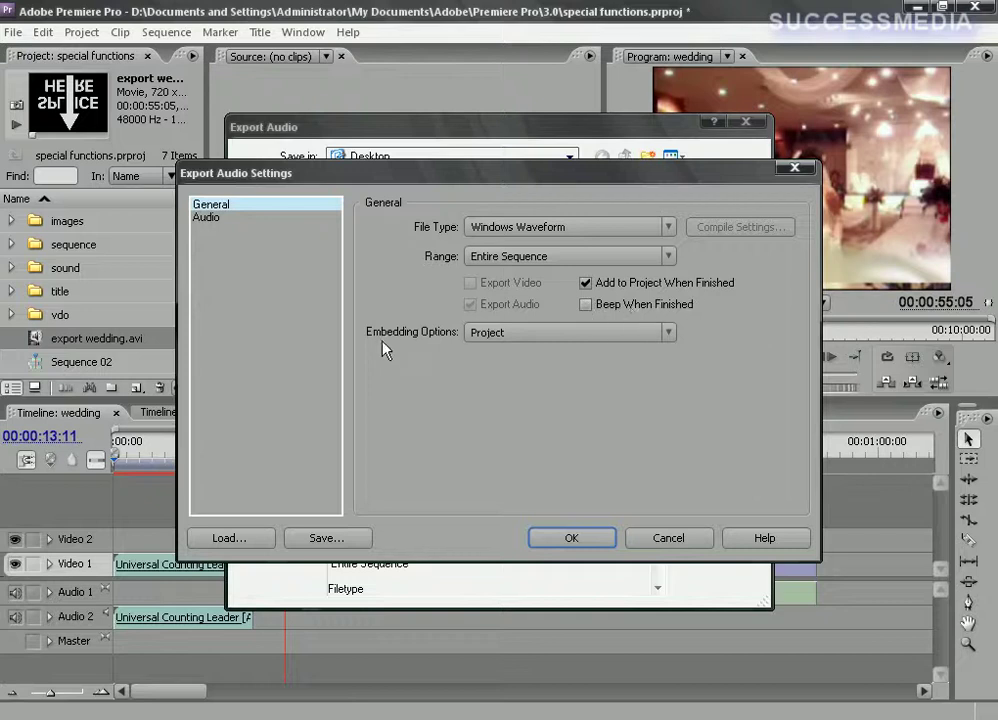
pyautogui.click(667, 332)
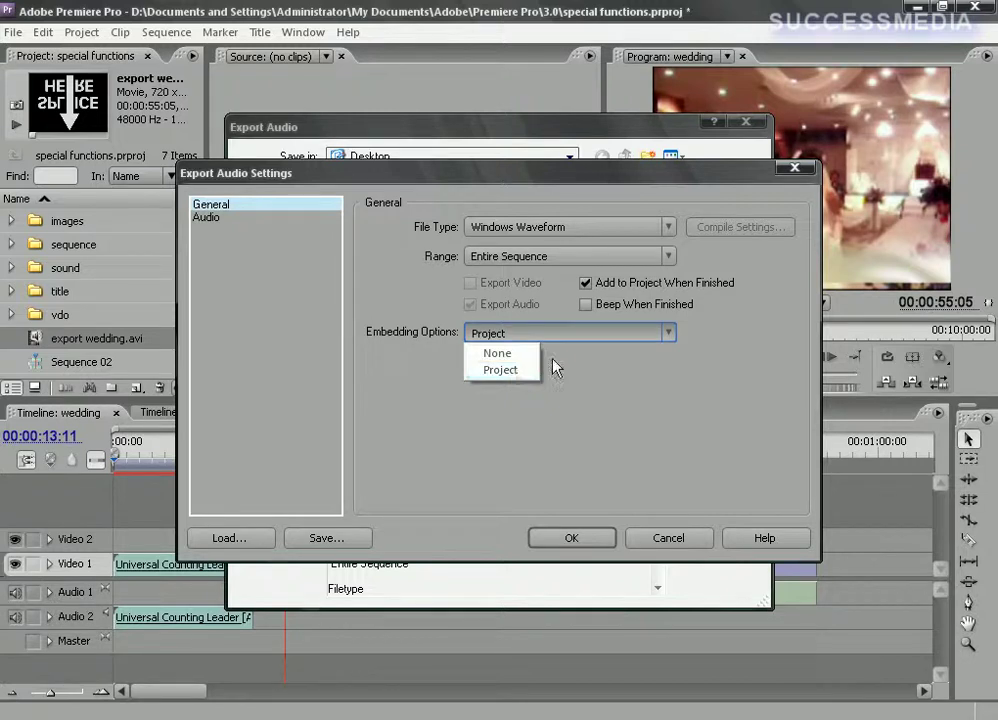
pyautogui.click(590, 371)
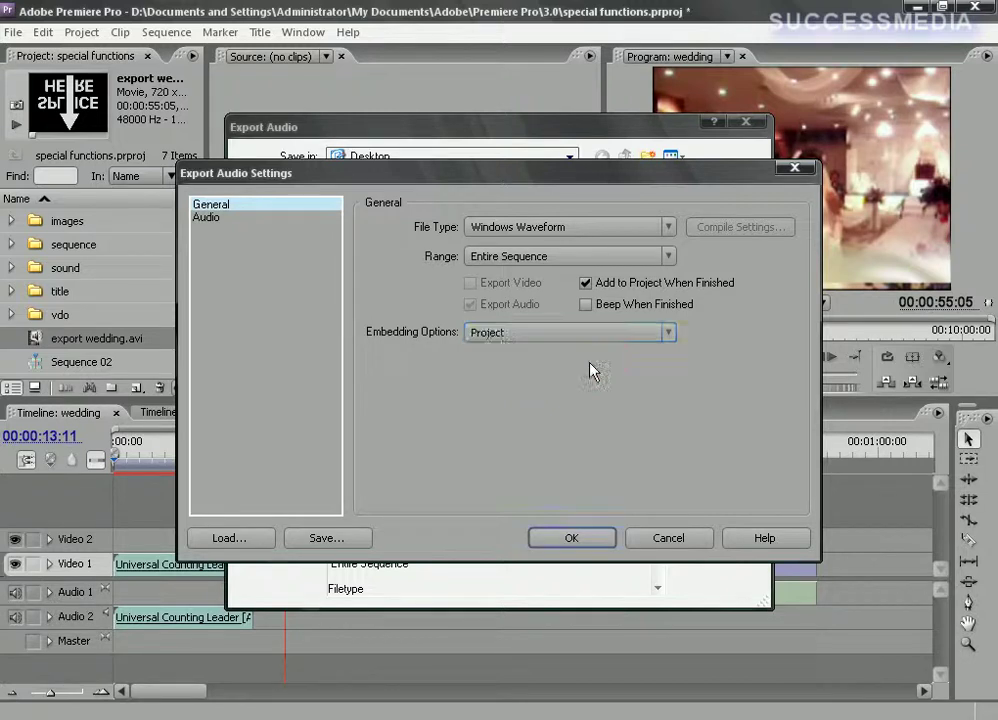
# Step: Keep the audio format at Uncompressed, 48000 Hz, 16-bit, Stereo, with 1 Second interleave
pyautogui.click(222, 219)
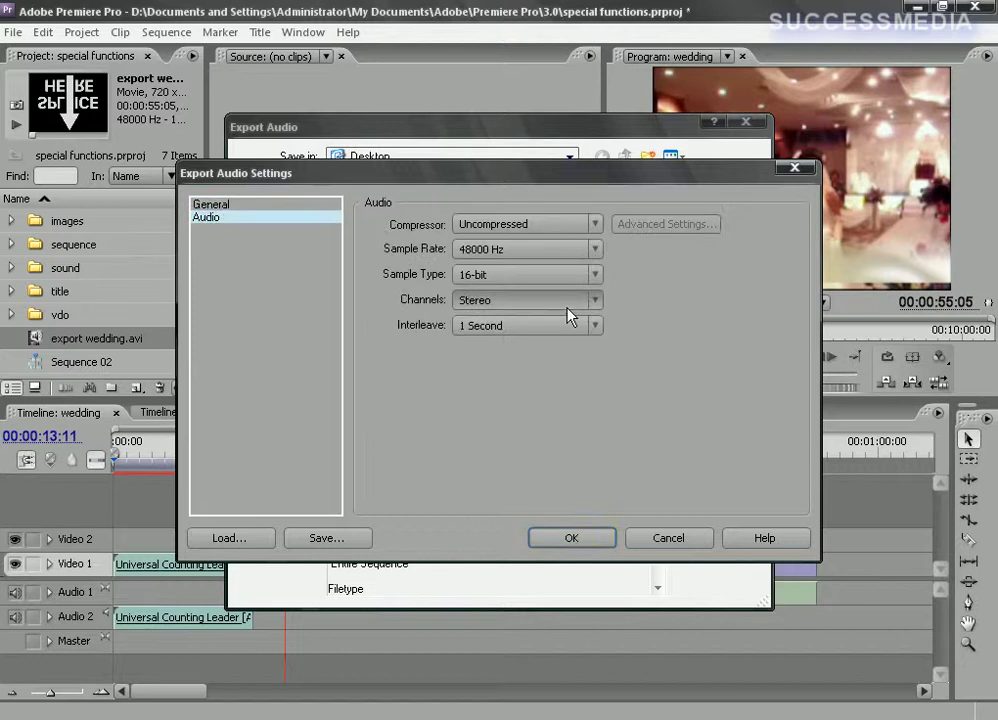
pyautogui.click(594, 226)
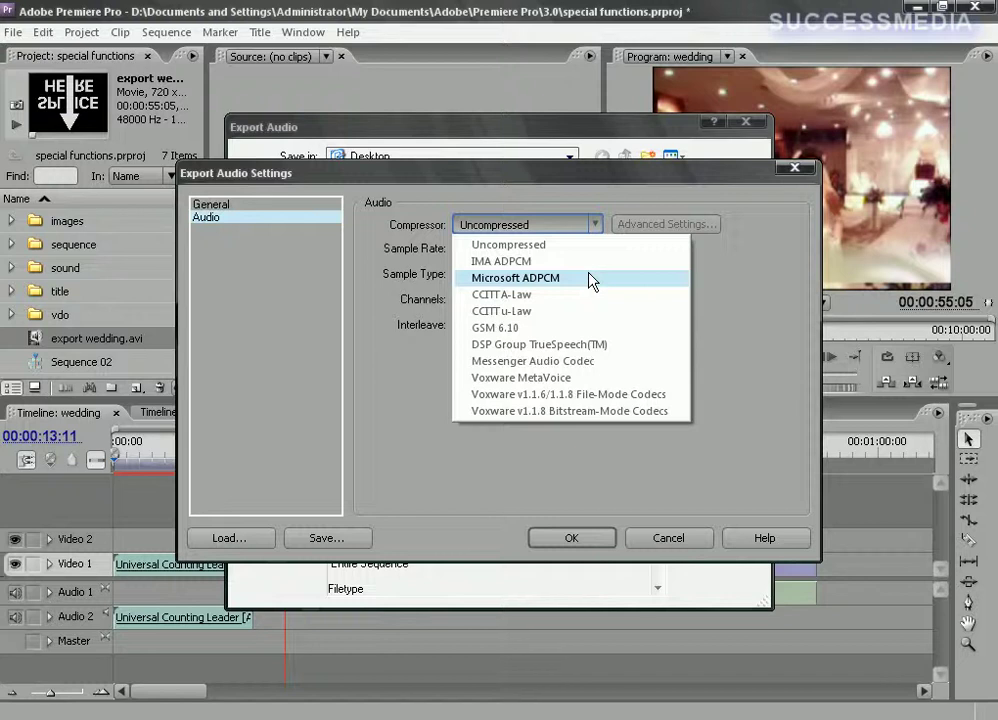
pyautogui.click(713, 267)
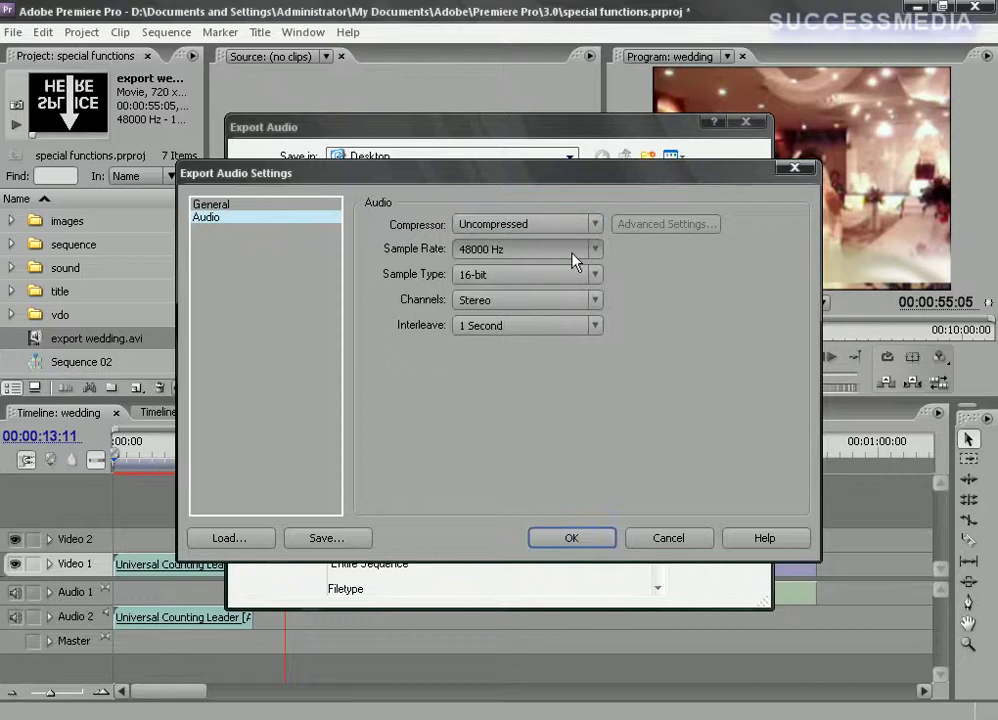
pyautogui.click(597, 249)
pyautogui.click(630, 263)
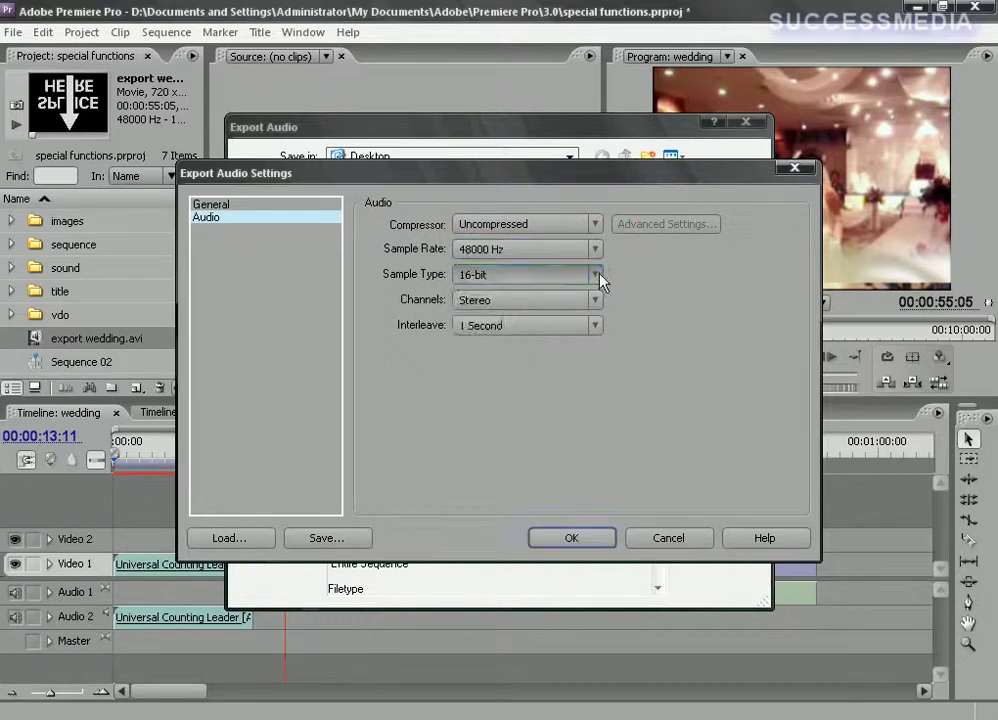
pyautogui.click(599, 274)
pyautogui.click(642, 280)
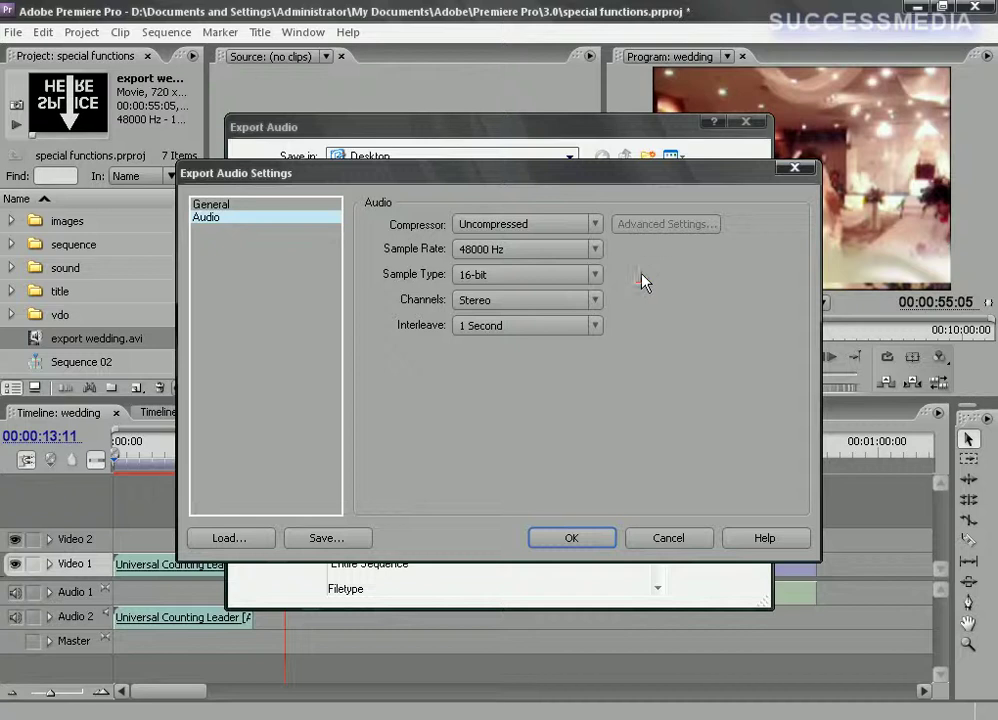
pyautogui.click(594, 300)
pyautogui.click(596, 326)
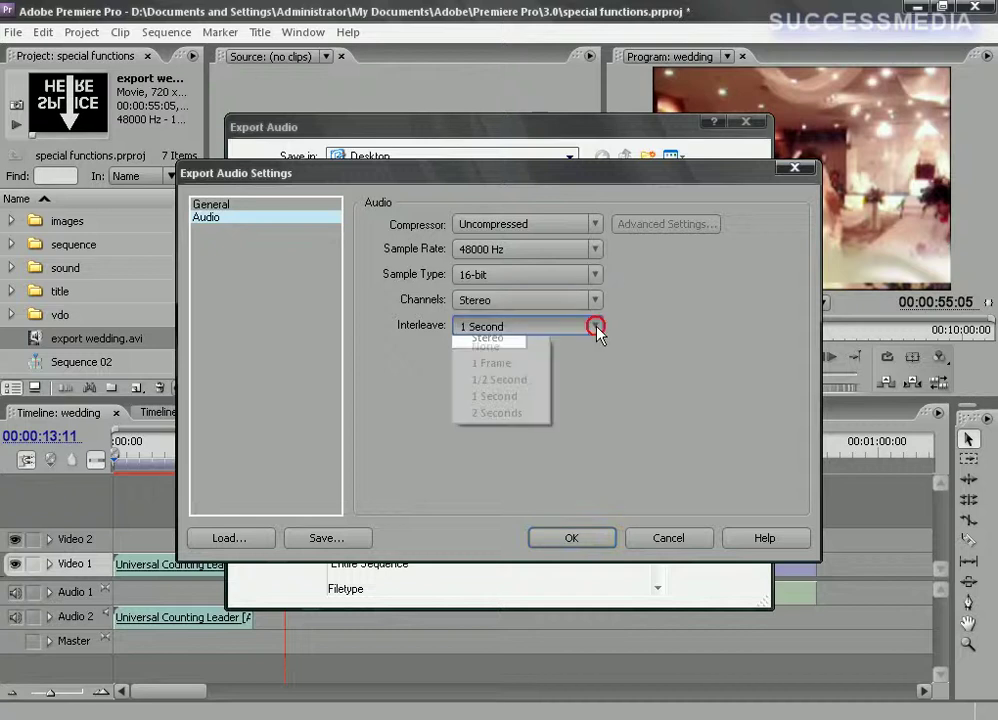
pyautogui.click(608, 383)
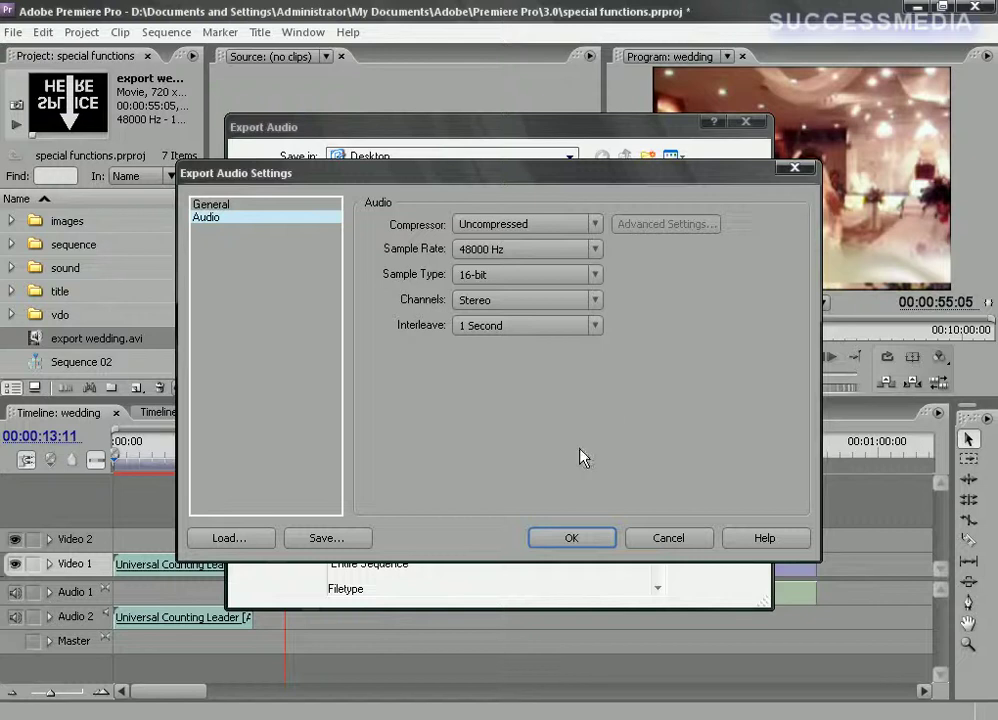
pyautogui.click(566, 541)
# Step: Confirm the audio settings and save the export as 'wedding sound.wav'
pyautogui.click(561, 540)
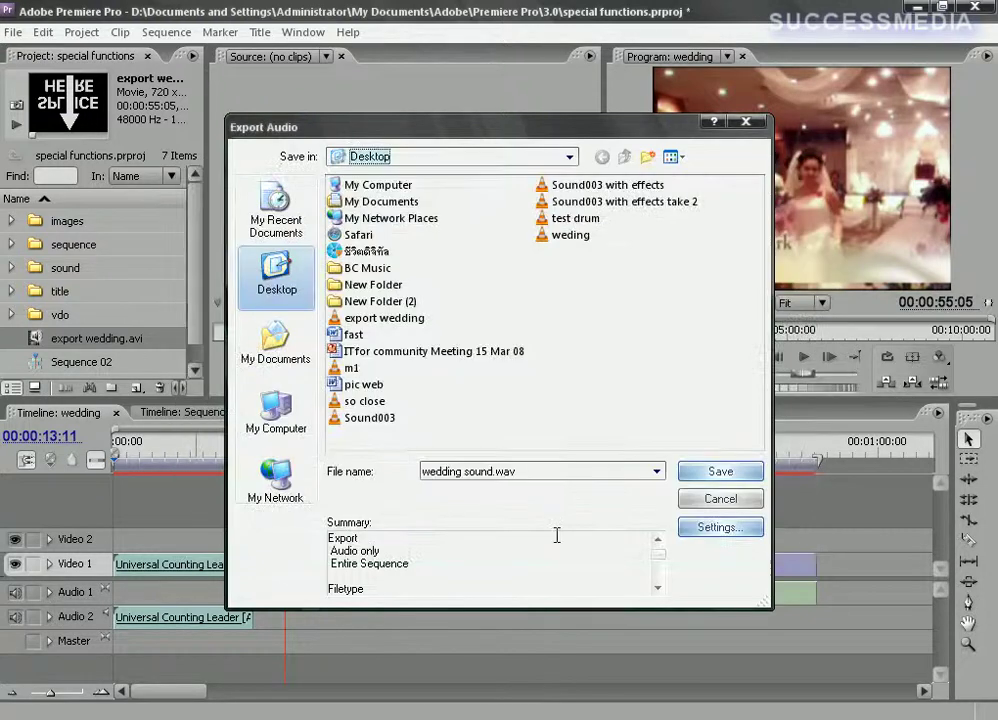
pyautogui.click(713, 474)
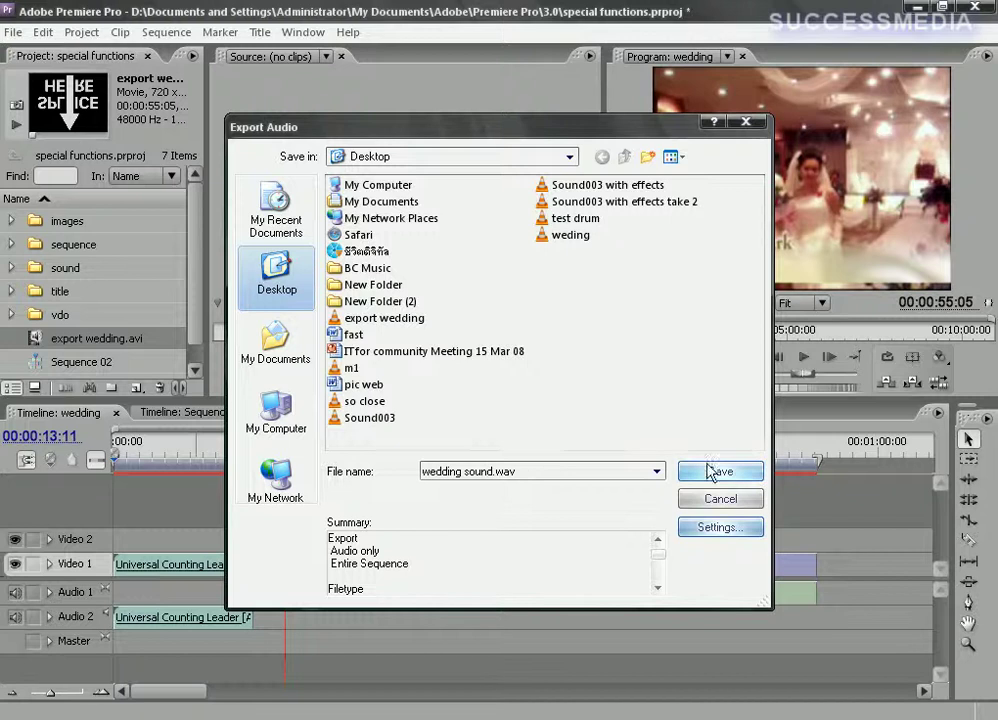
pyautogui.click(714, 474)
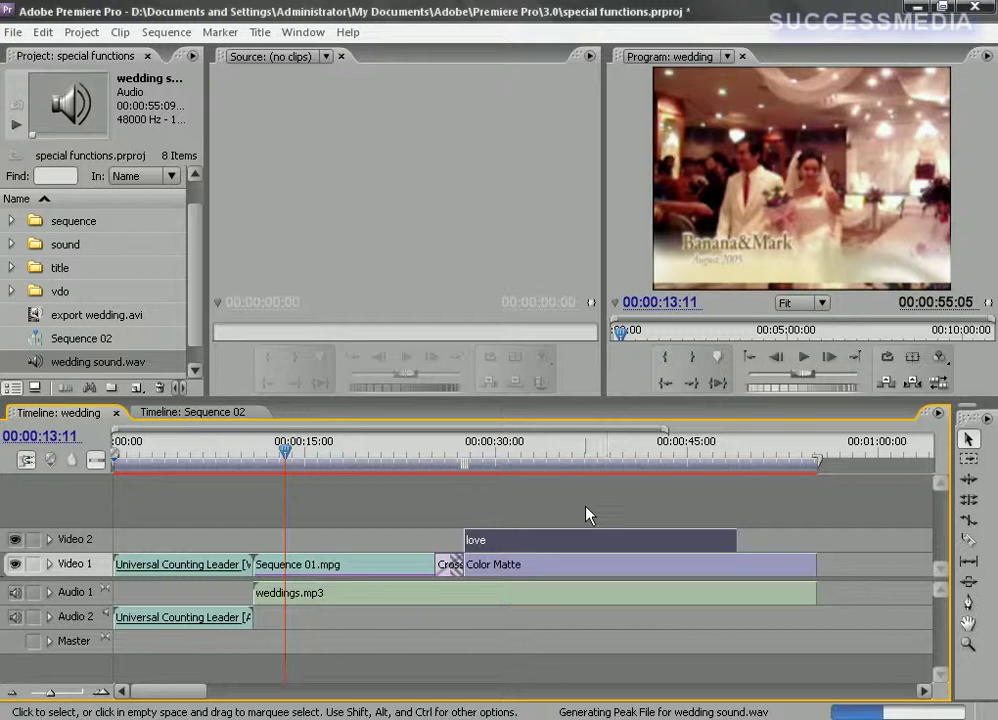
# Step: In Sequence 02, place wedding sound.wav on Audio 2 at 00:00:00:00 and expand the track
pyautogui.click(242, 412)
pyautogui.click(234, 419)
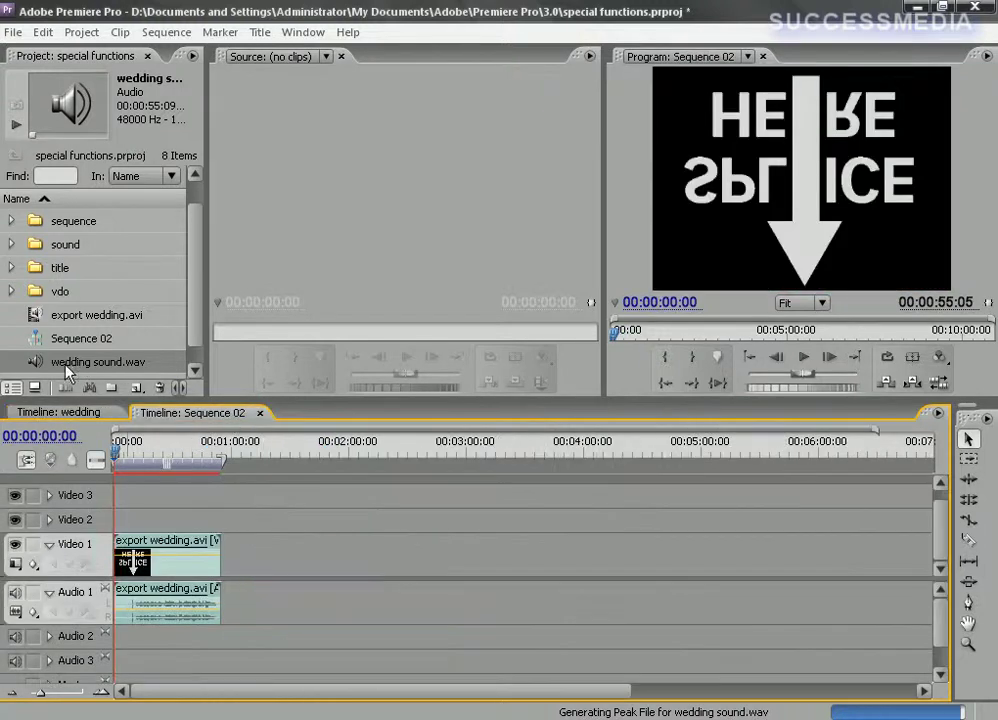
pyautogui.moveTo(72, 360); pyautogui.dragTo(227, 610)
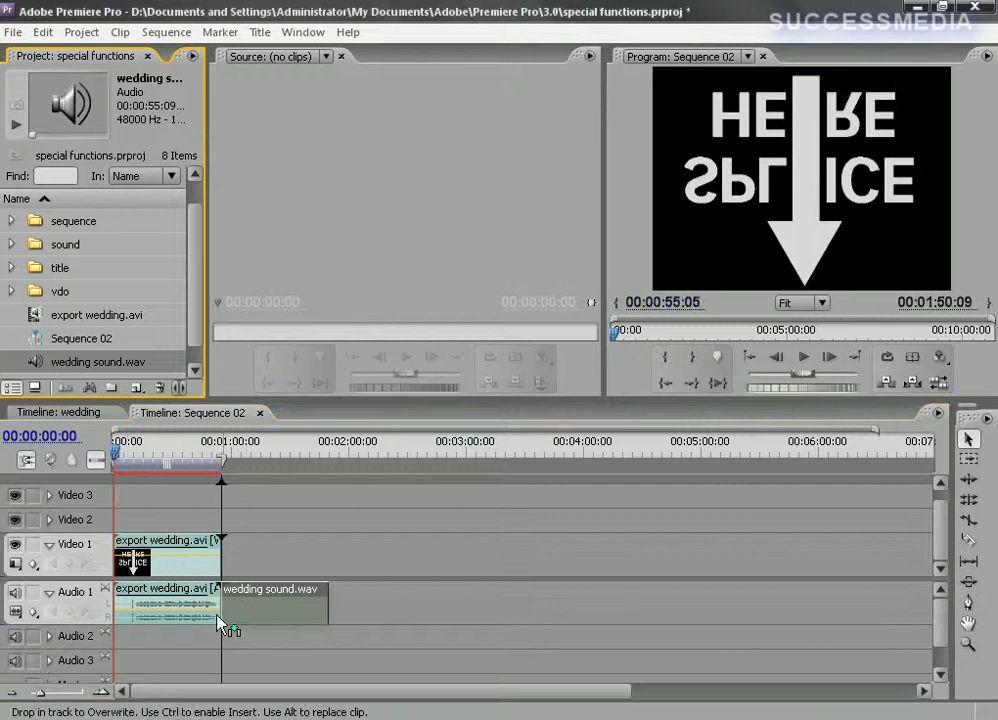
pyautogui.moveTo(227, 608); pyautogui.dragTo(112, 649)
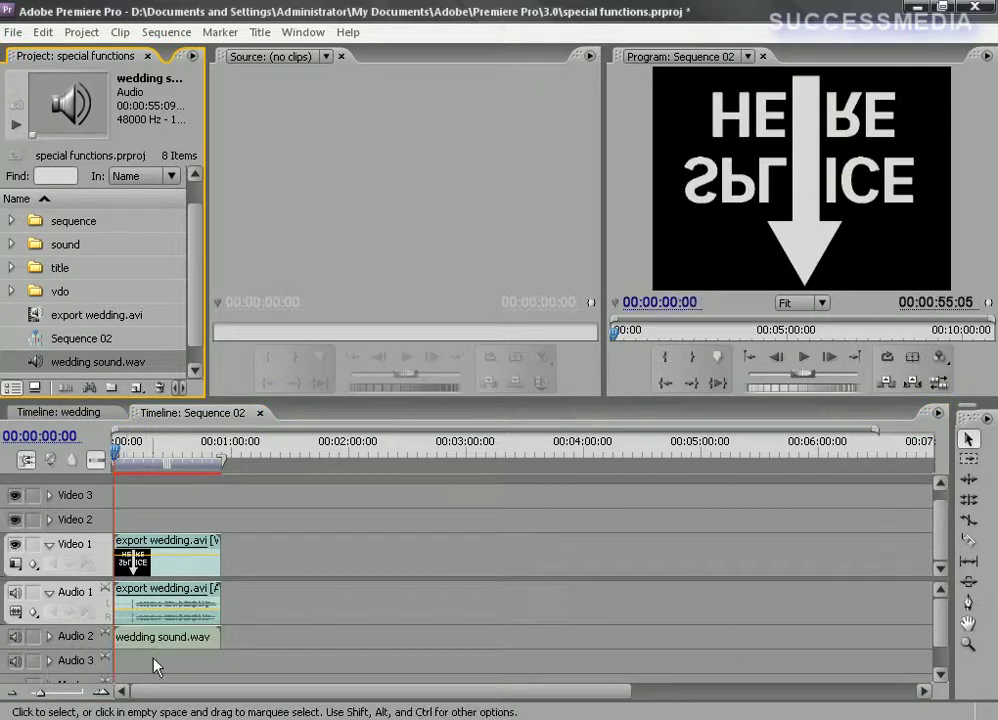
pyautogui.click(49, 636)
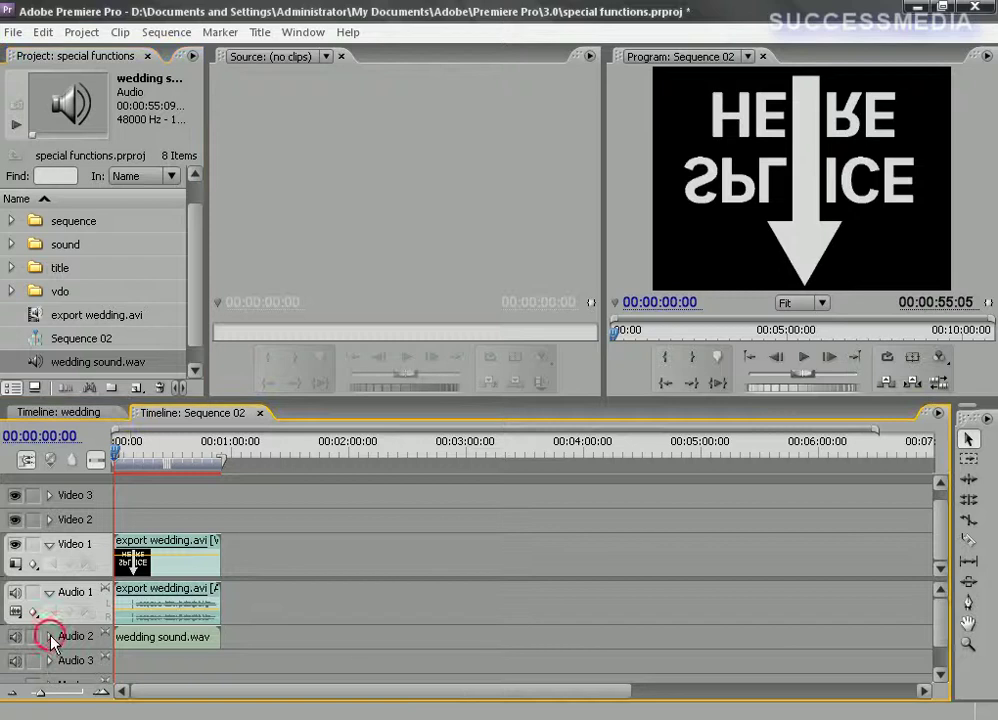